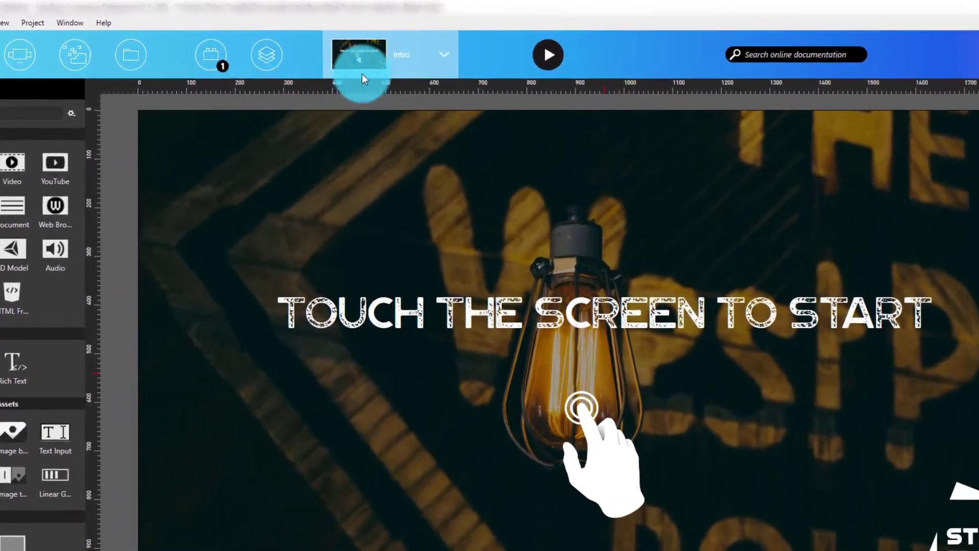
Scroll the Scenes list and drag the Urban scene, dropping it back in its original position.
left_click(442, 55)
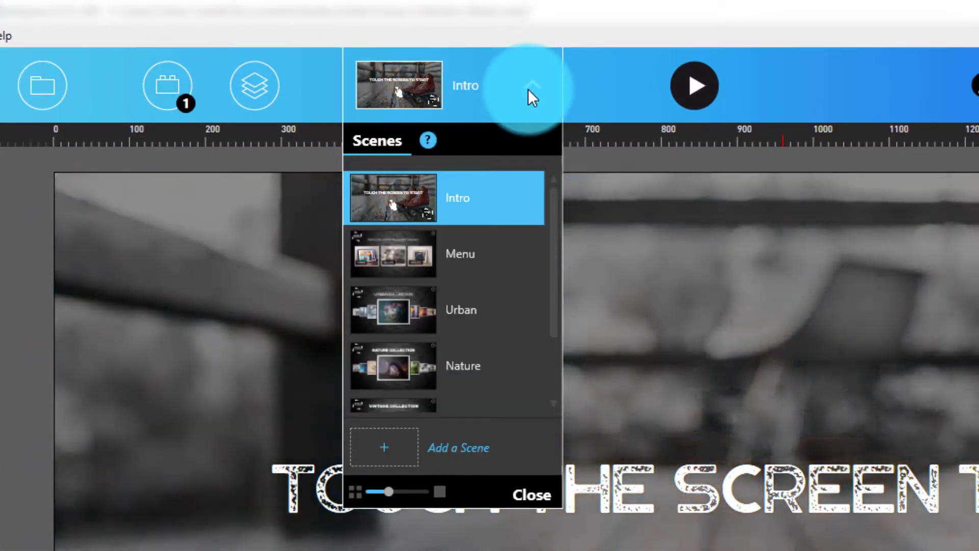
mouse_move(552, 196)
left_mouse_down()
mouse_move(555, 232)
mouse_move(555, 180)
left_mouse_up()
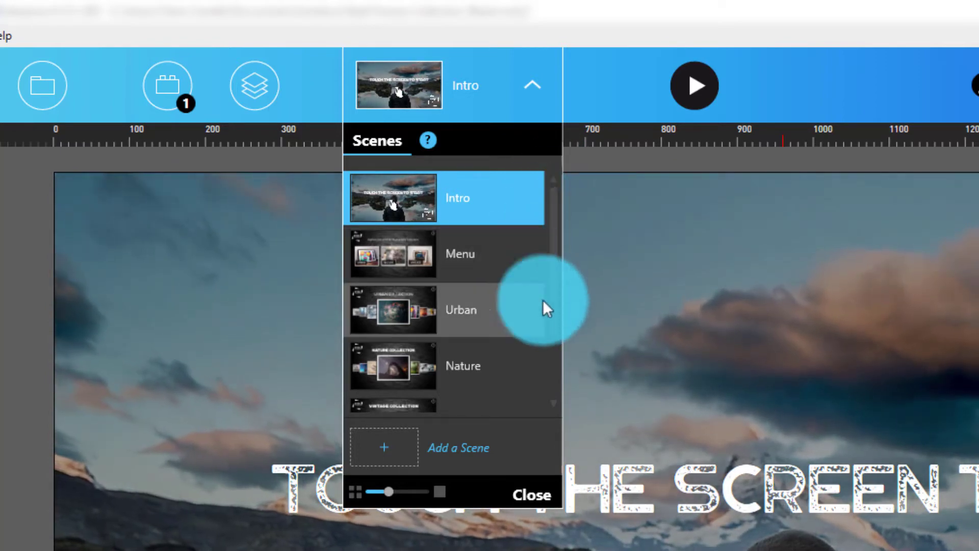
left_click_drag(542, 298, 547, 316)
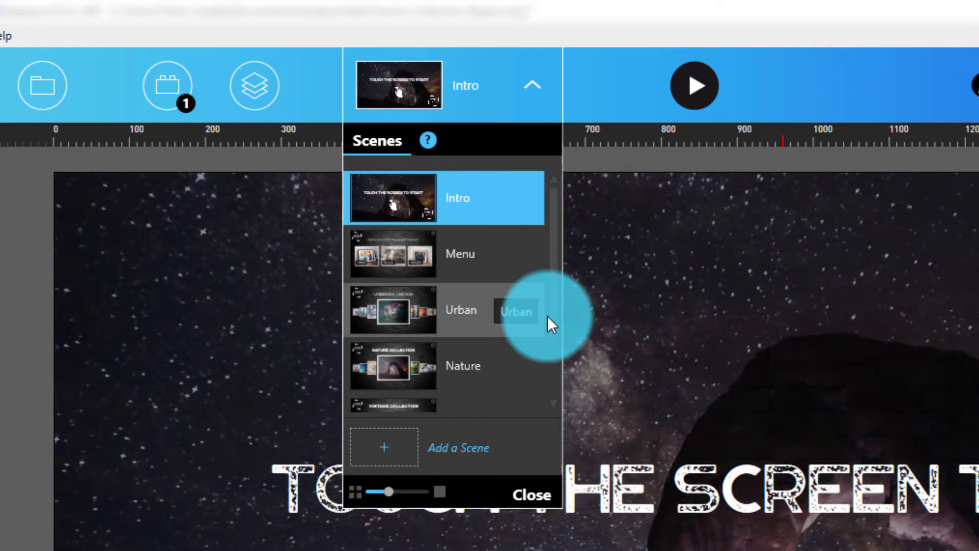
left_click_drag(546, 316, 546, 316)
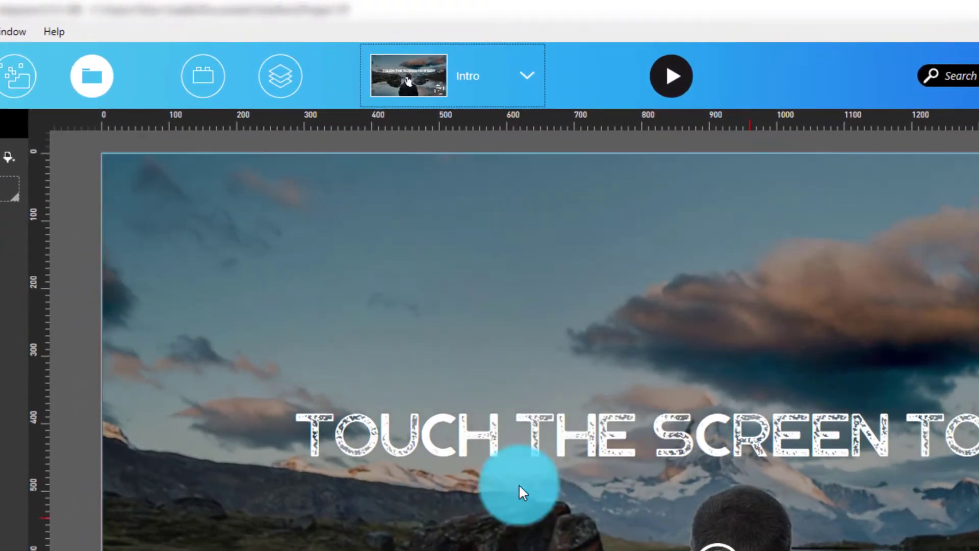
Add a new blank scene and duplicate the Intro scene.
left_click(383, 48)
left_click(470, 82)
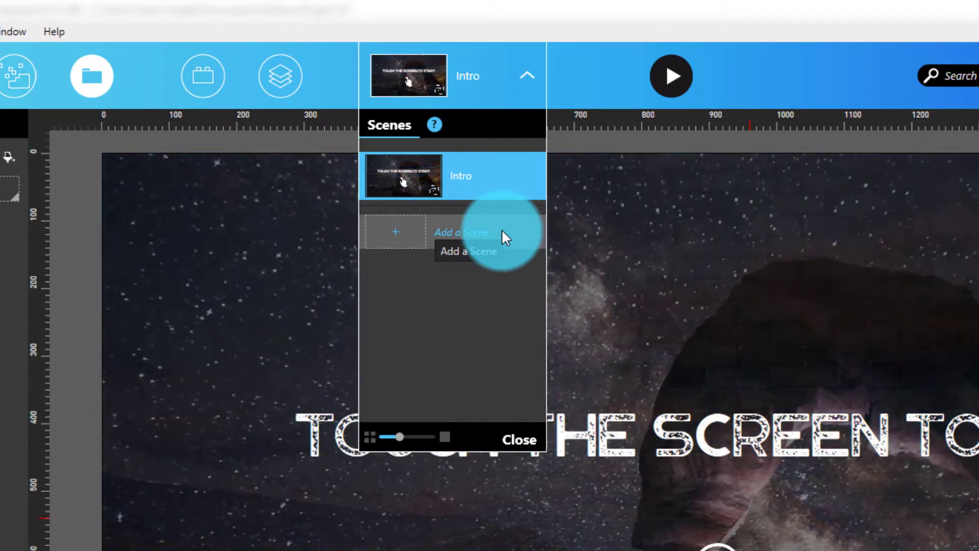
left_click(501, 231)
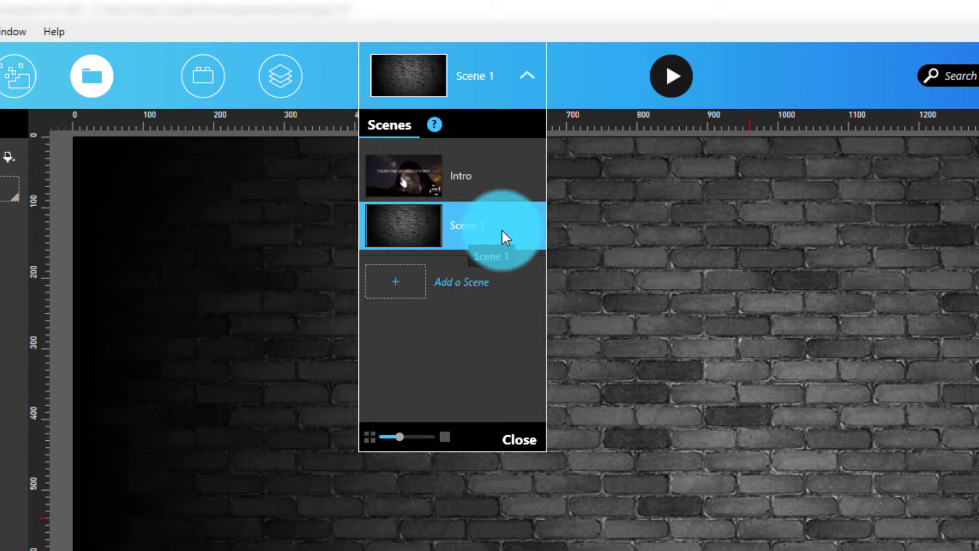
right_click(493, 186)
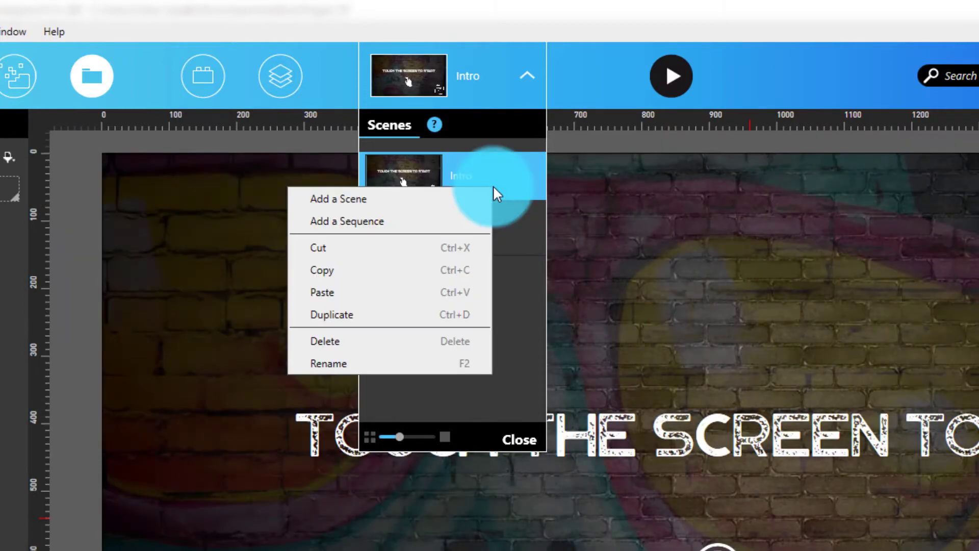
left_click(390, 314)
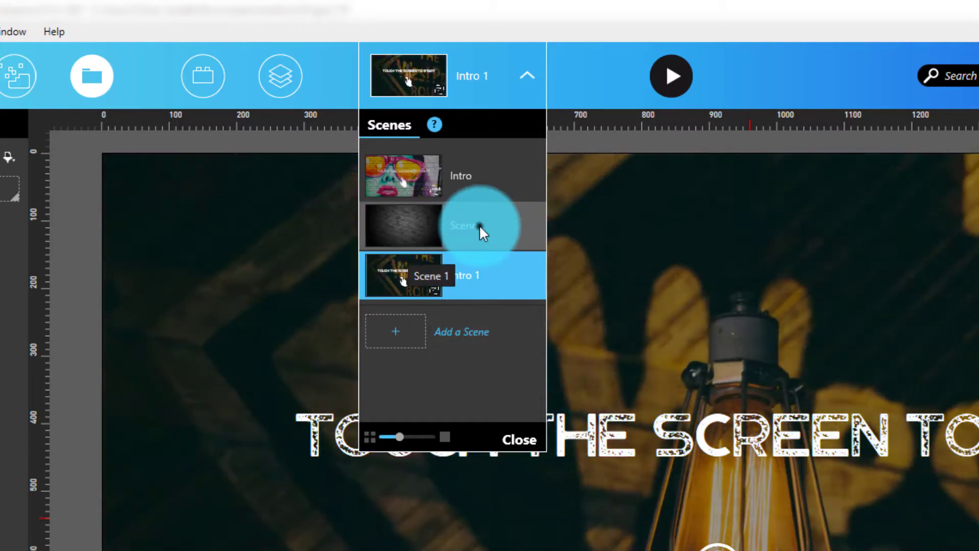
Rename the blank scene to 'Menu' and the Intro copy to 'Detail 1'.
double_click(482, 232)
type("mEN")
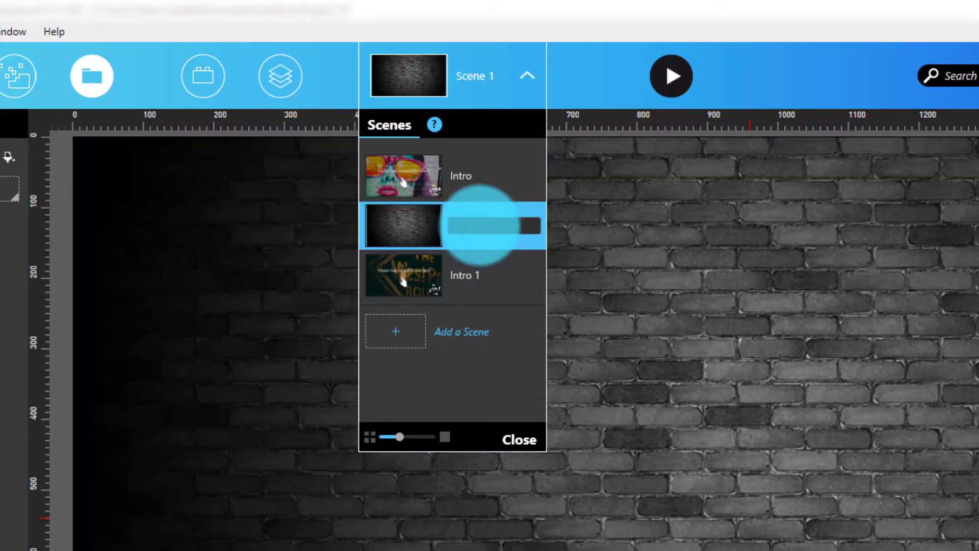
double_click(494, 269)
type("Detail 1")
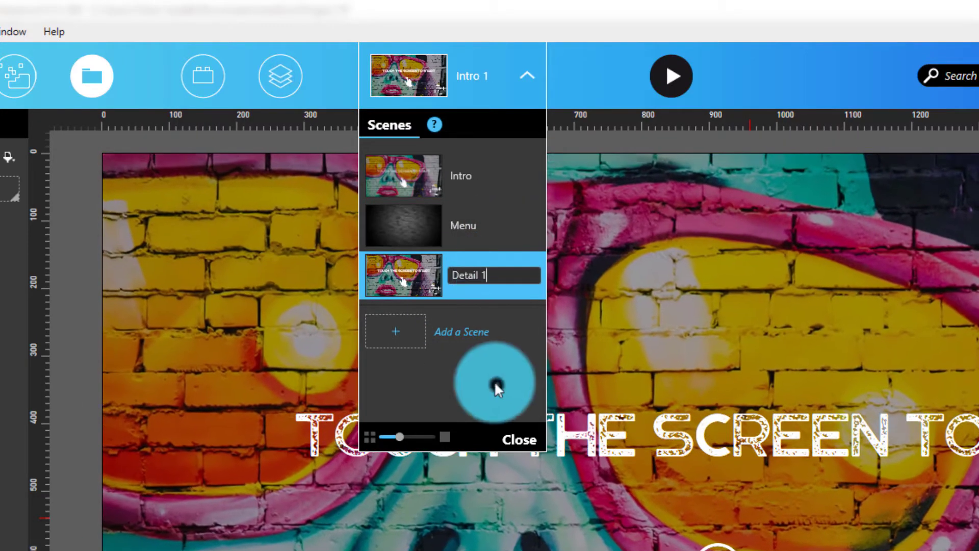
Paste two more Intro copies and rename them 'Detail 2' and 'Detail 3'.
right_click(374, 390)
left_click(375, 395)
key("ctrl+v")
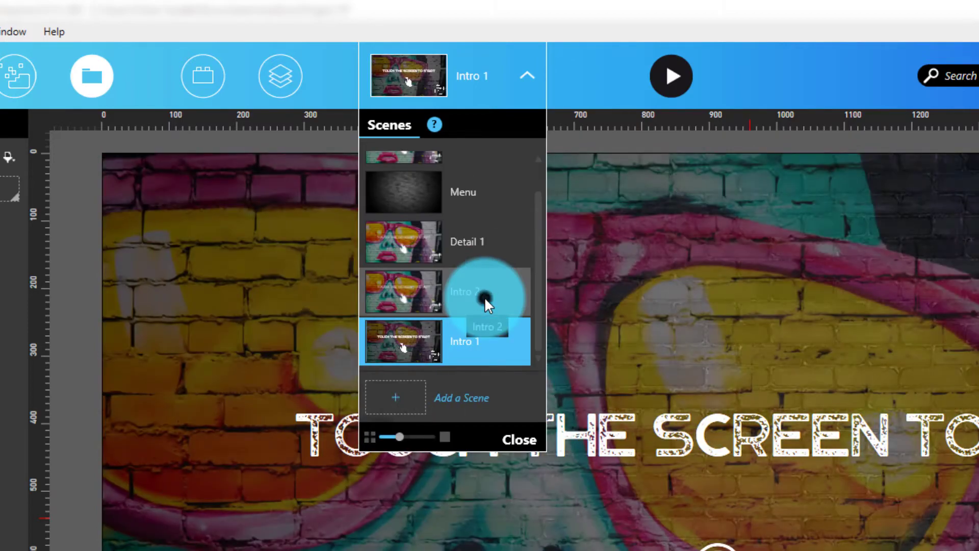
double_click(484, 297)
type("Delail 2")
double_click(480, 341)
type("Detail 3")
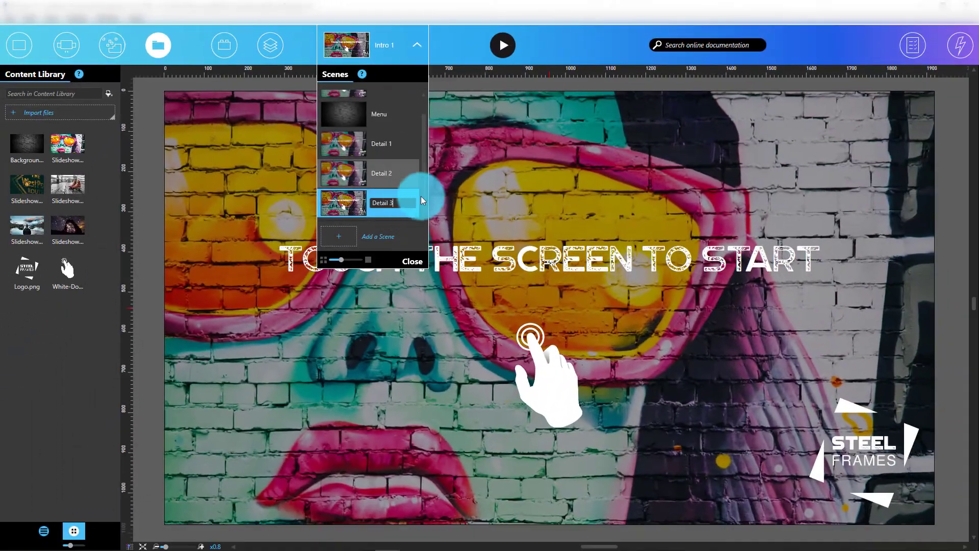
key("Return")
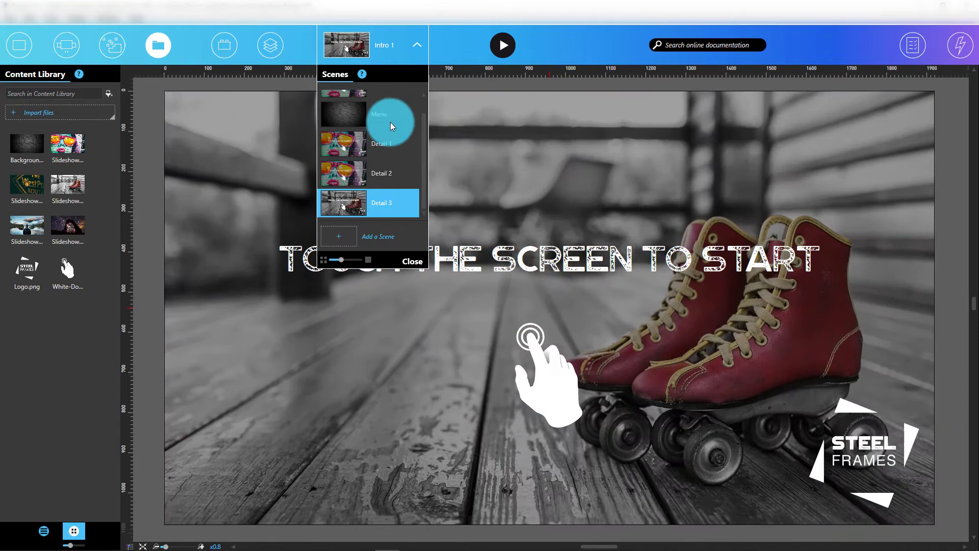
Switch to the Menu scene, close the Scenes list, then reopen it and switch to Intro.
left_click(390, 121)
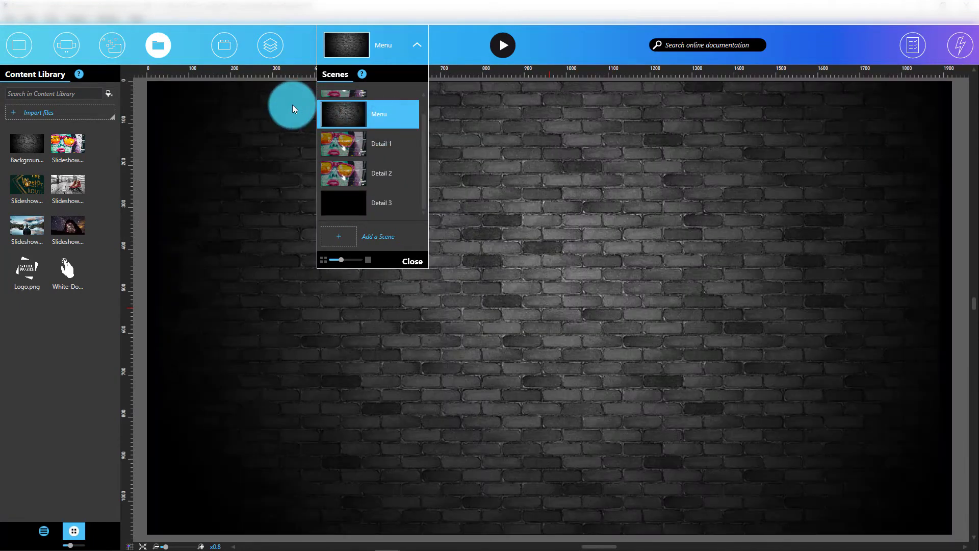
left_click(289, 136)
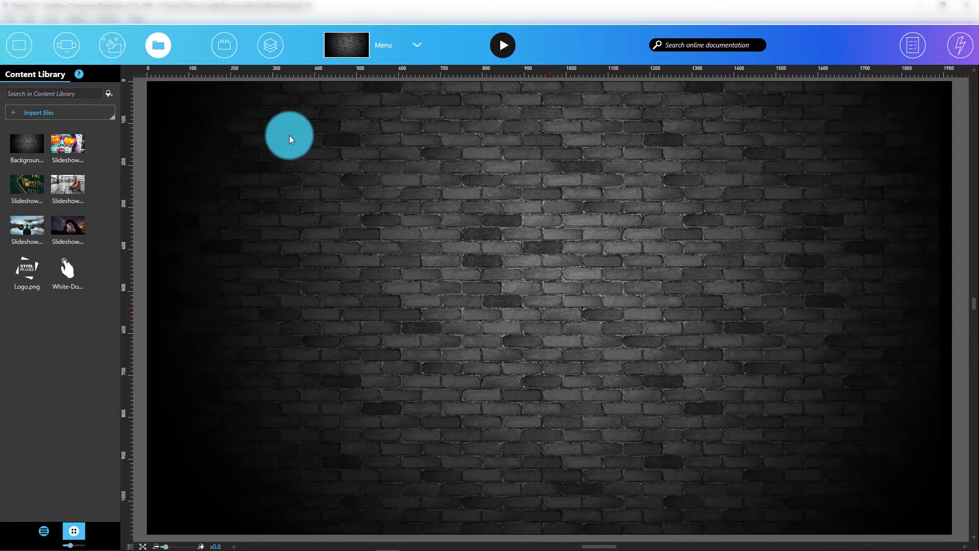
left_click(384, 51)
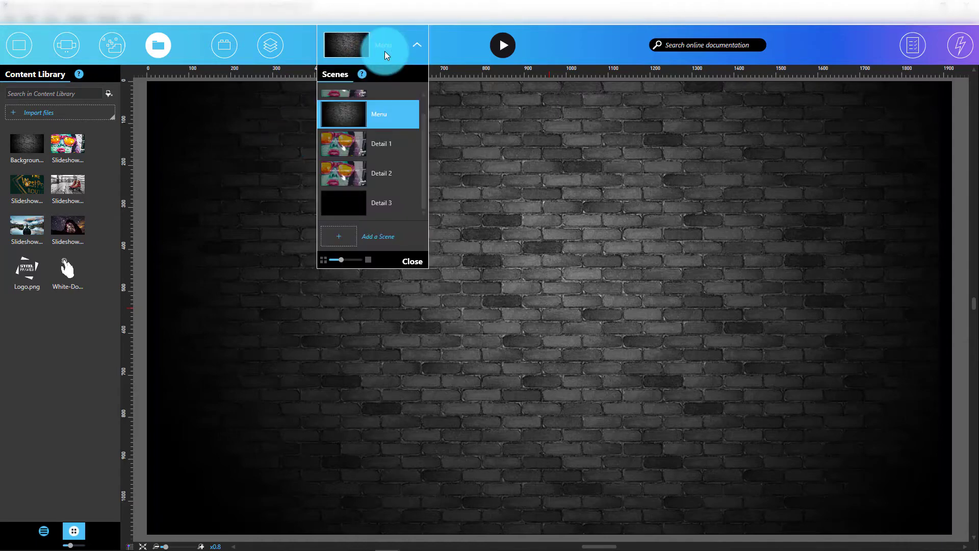
left_click(384, 107)
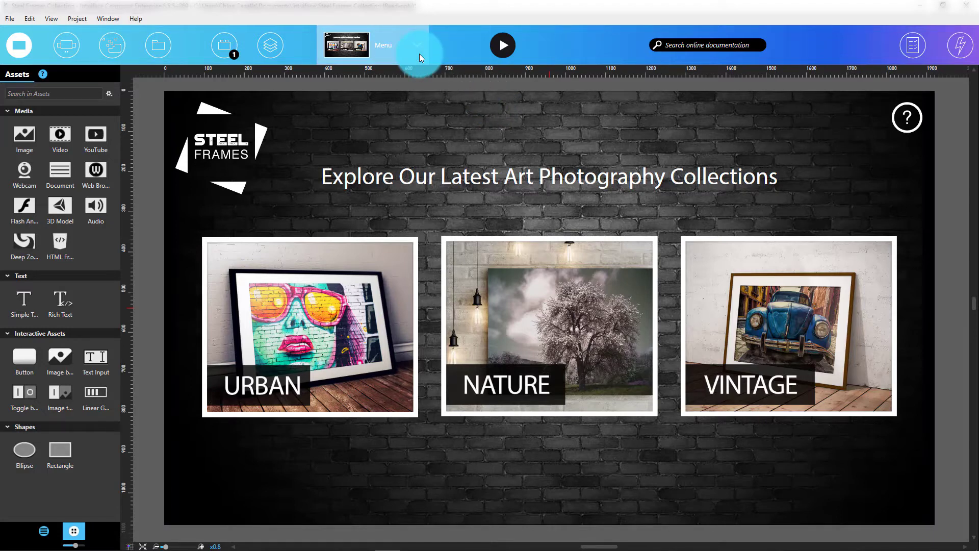
Select the URBAN, NATURE and VINTAGE images on the Menu canvas one after another.
left_click(383, 251)
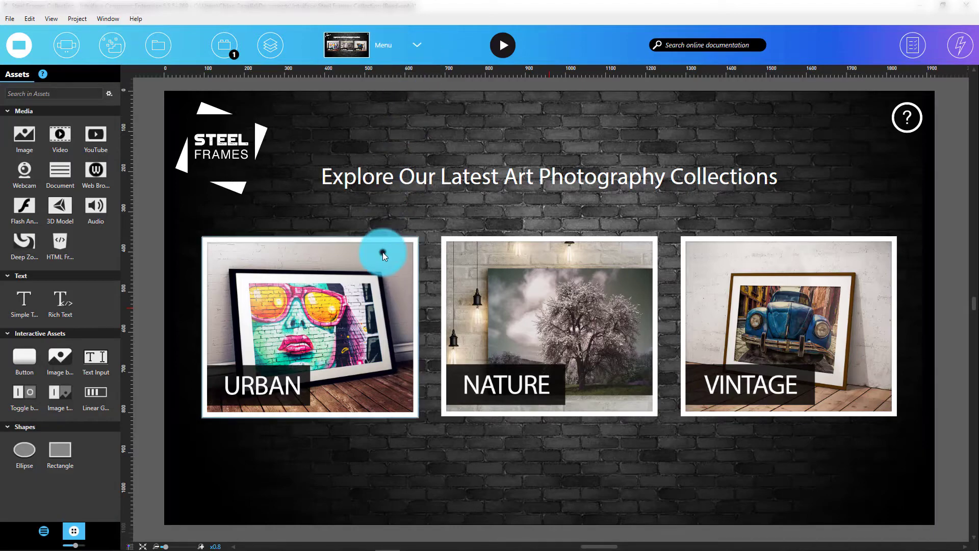
left_click(539, 278)
left_click(763, 271)
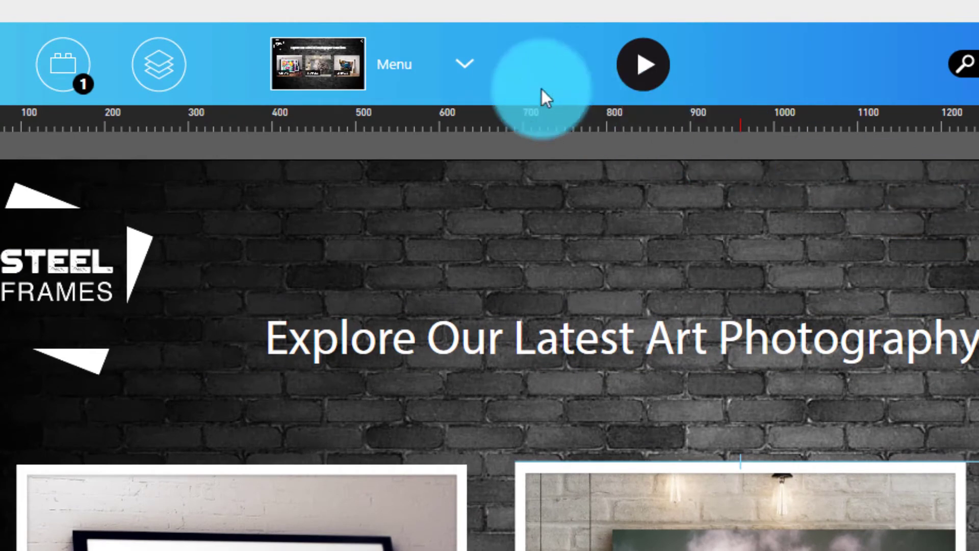
Add a new Sequence group from the Menu scene's action menu in the Scenes list.
left_click(447, 62)
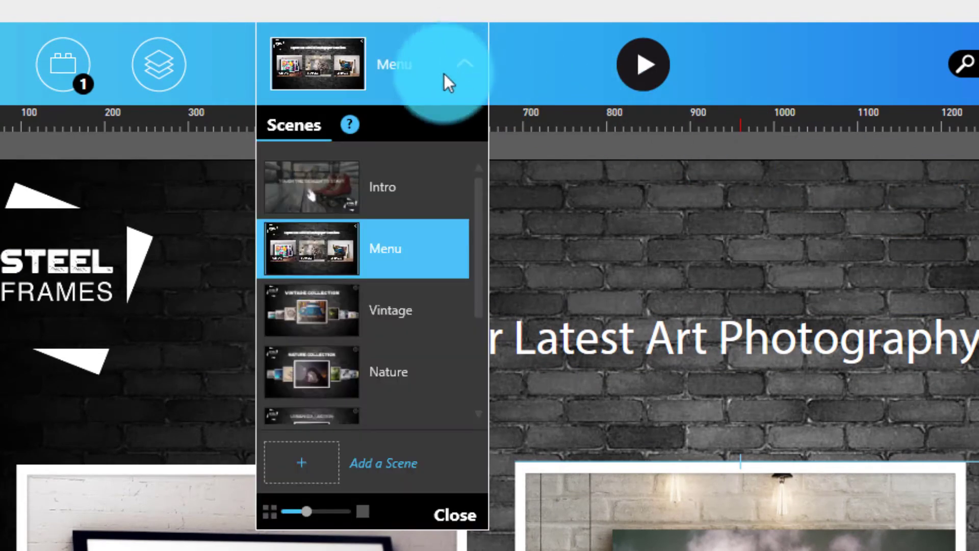
left_click(413, 270)
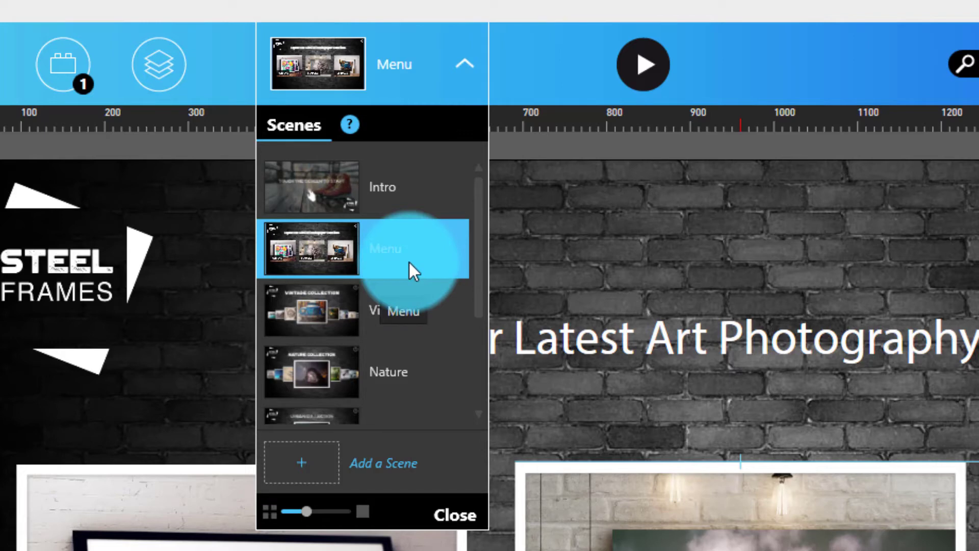
right_click(413, 270)
left_click(345, 309)
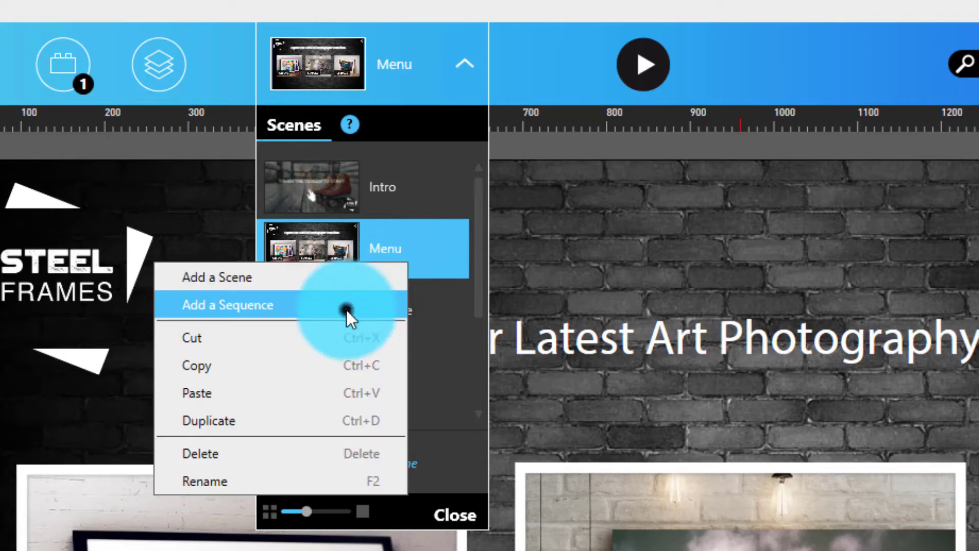
Move the Urban, Nature and Vintage scenes into the Sequence group.
left_click(408, 238)
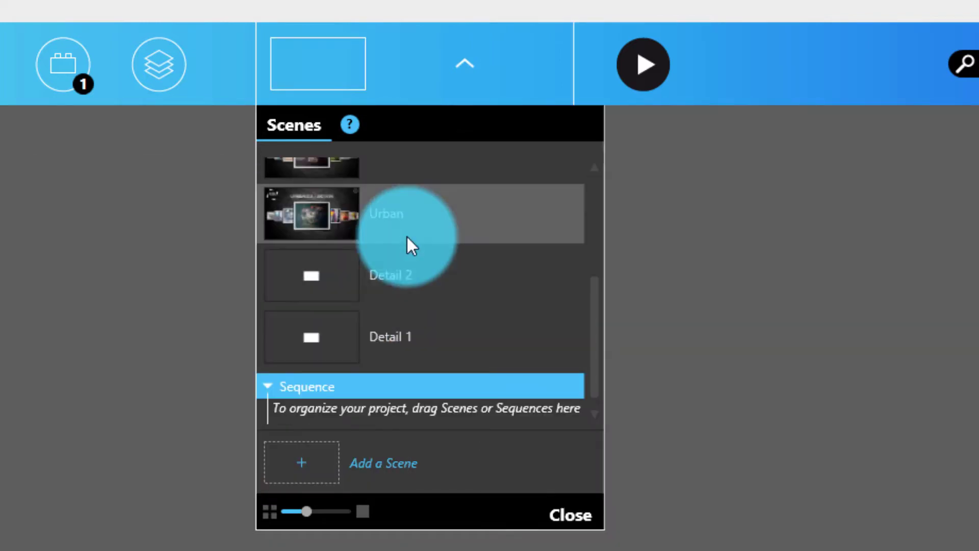
left_click(354, 227)
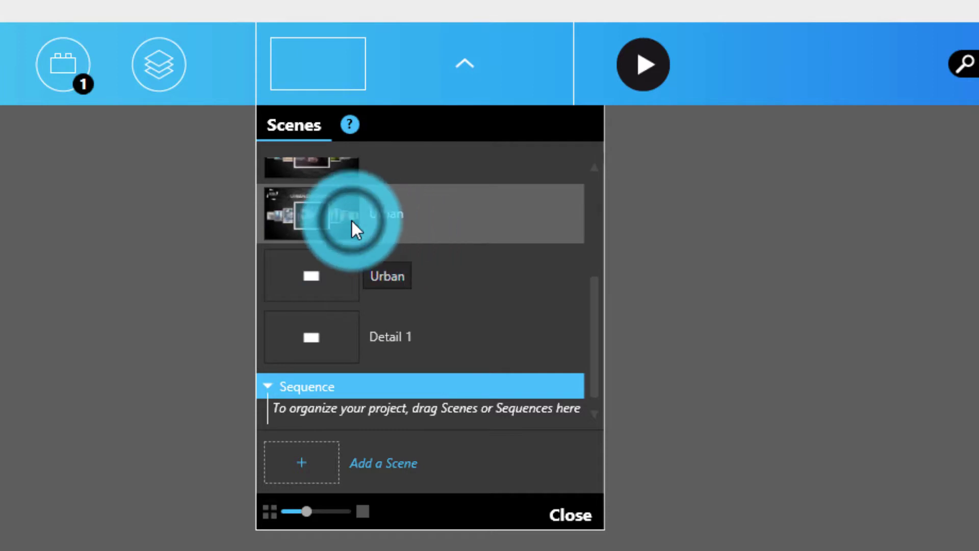
left_click_drag(352, 221, 512, 395)
left_click(329, 239)
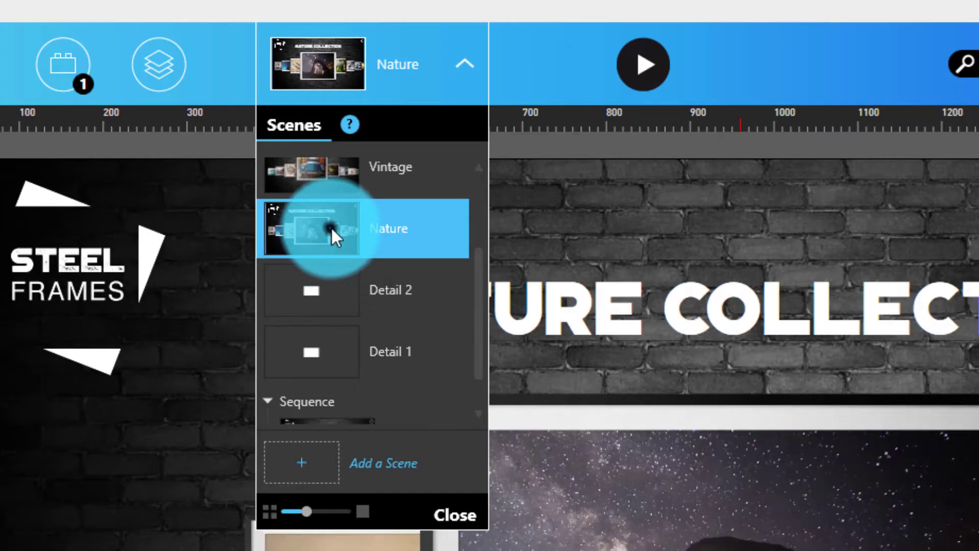
left_click_drag(334, 237, 437, 400)
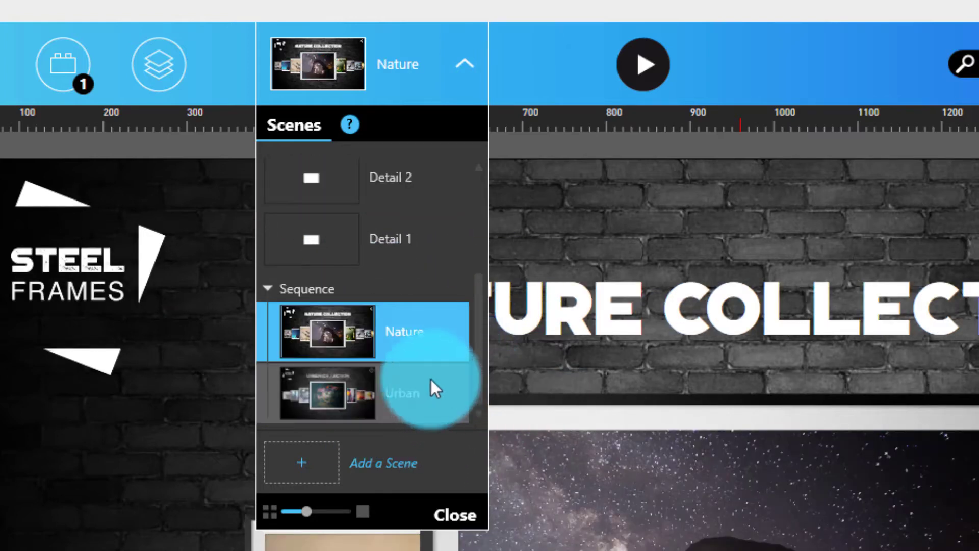
left_click_drag(364, 241, 441, 366)
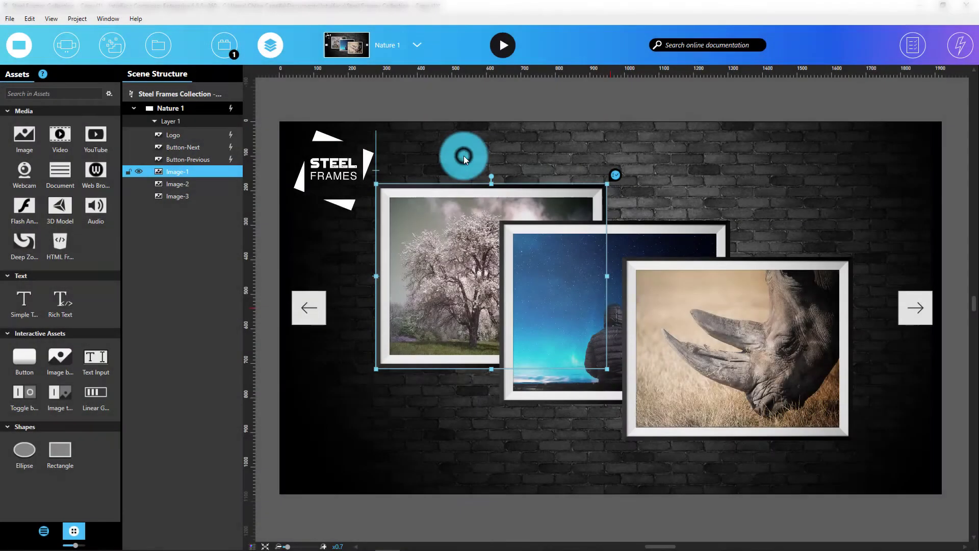
Reorder Layer 1's images to Image-2, Image-3, Image-1, bringing the tree frame to the front.
left_click(463, 157)
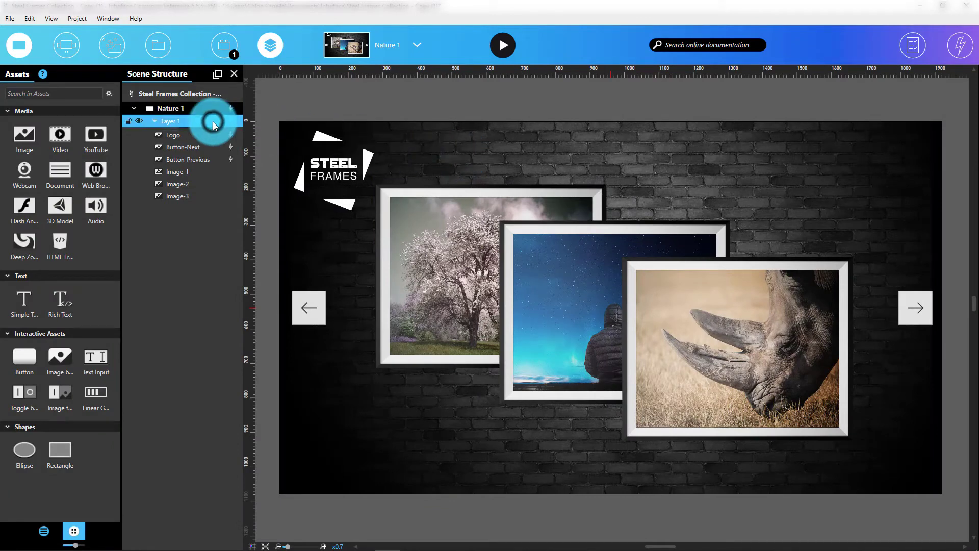
left_click(199, 171)
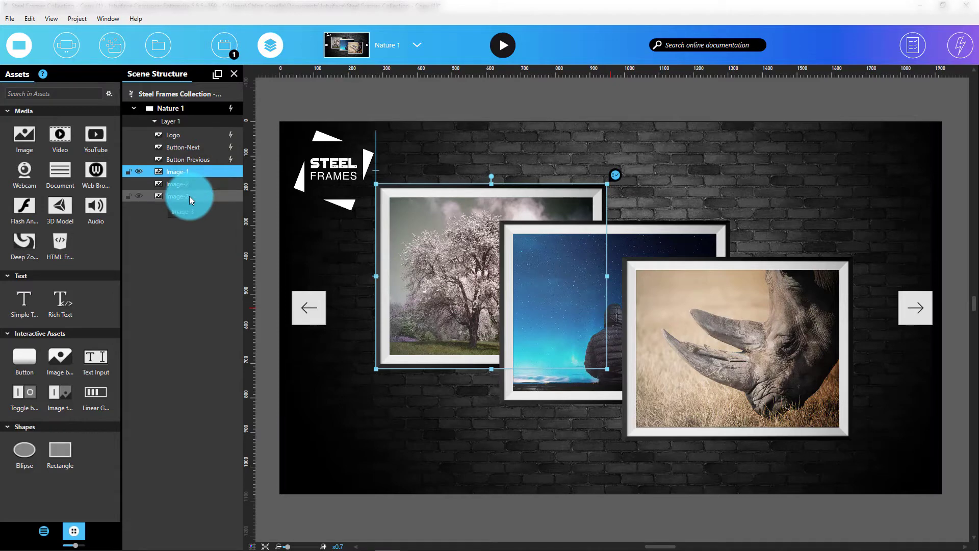
left_click_drag(188, 196, 199, 167)
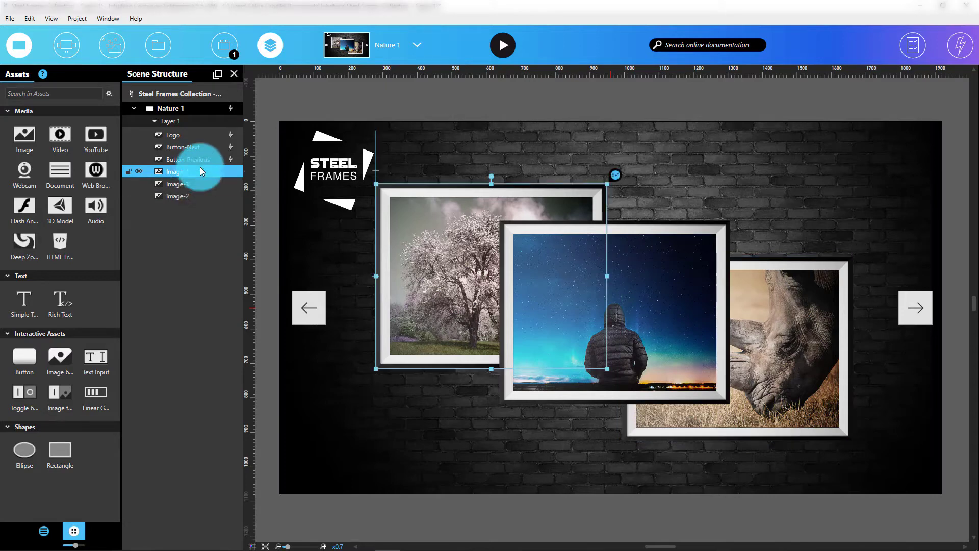
left_click(189, 185)
left_click(189, 195)
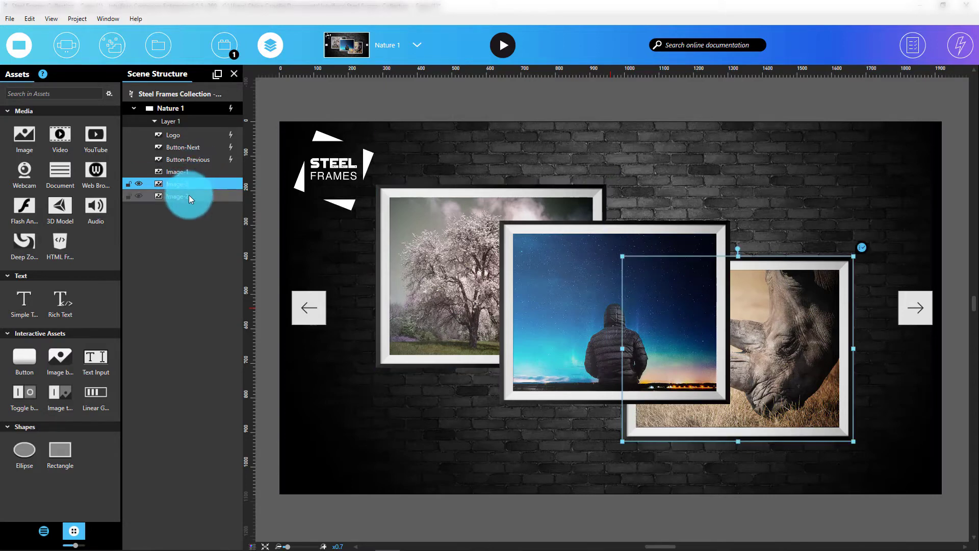
left_click_drag(189, 195, 197, 170)
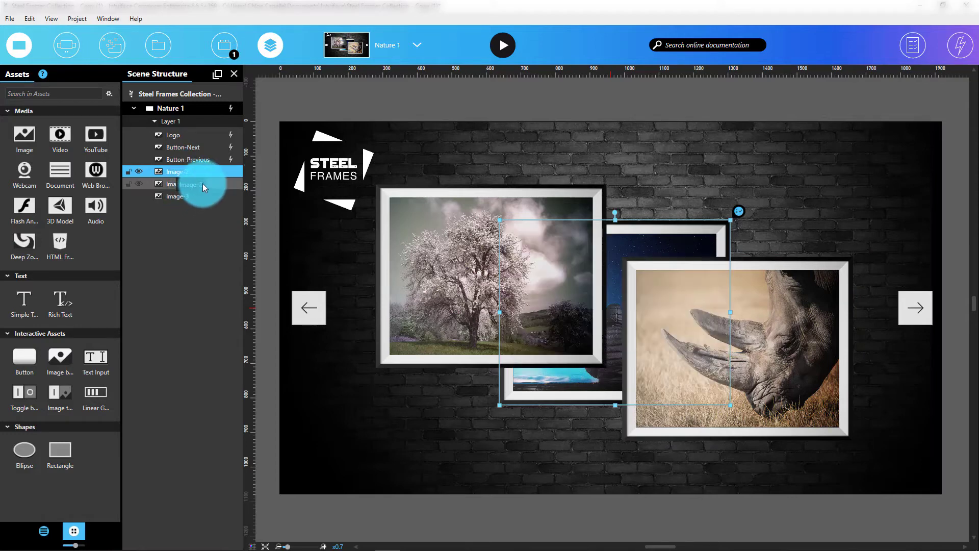
left_click(202, 184)
left_click_drag(201, 185, 208, 198)
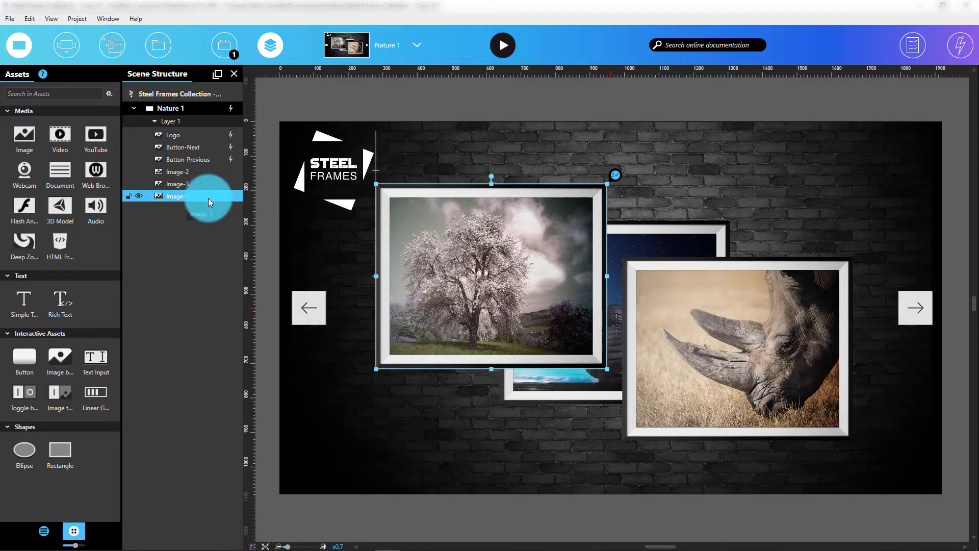
left_click_drag(208, 198, 208, 199)
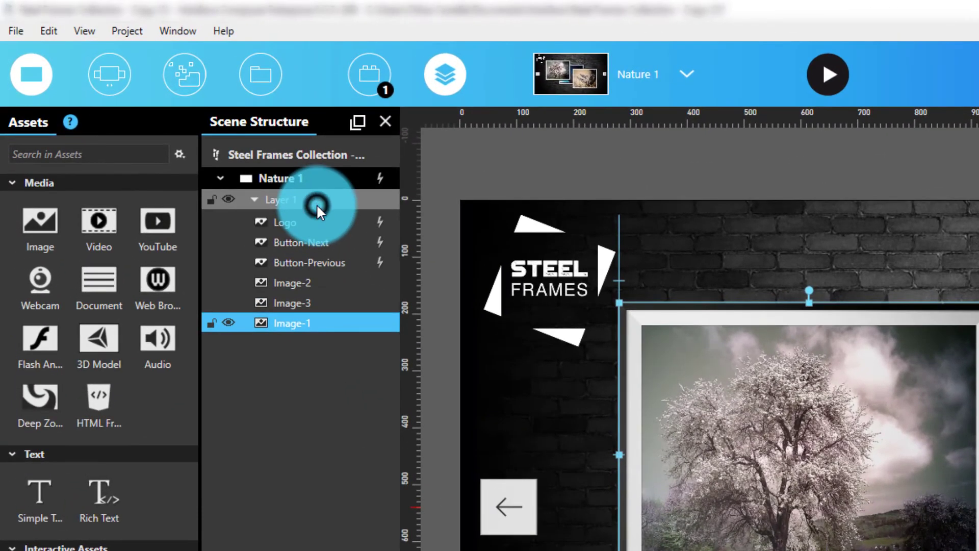
left_click(316, 203)
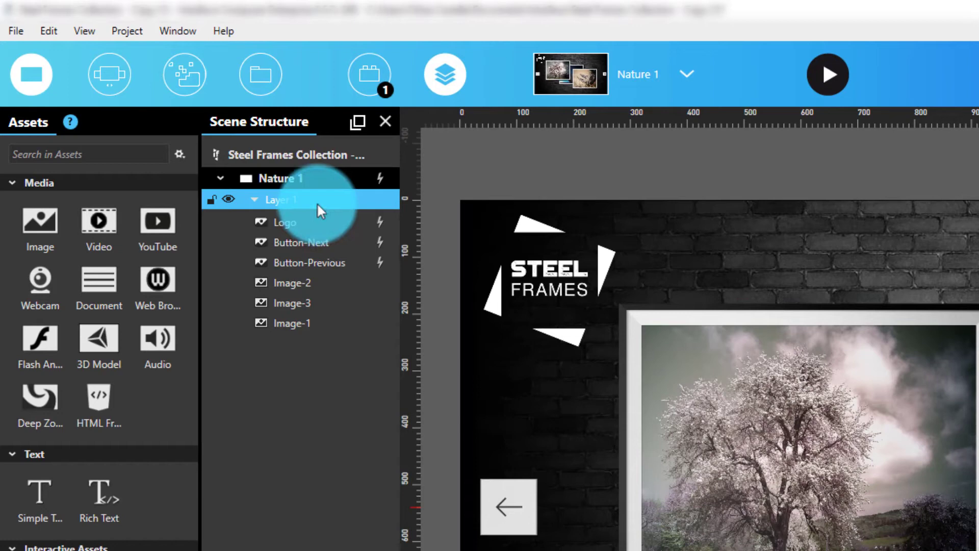
right_click(317, 201)
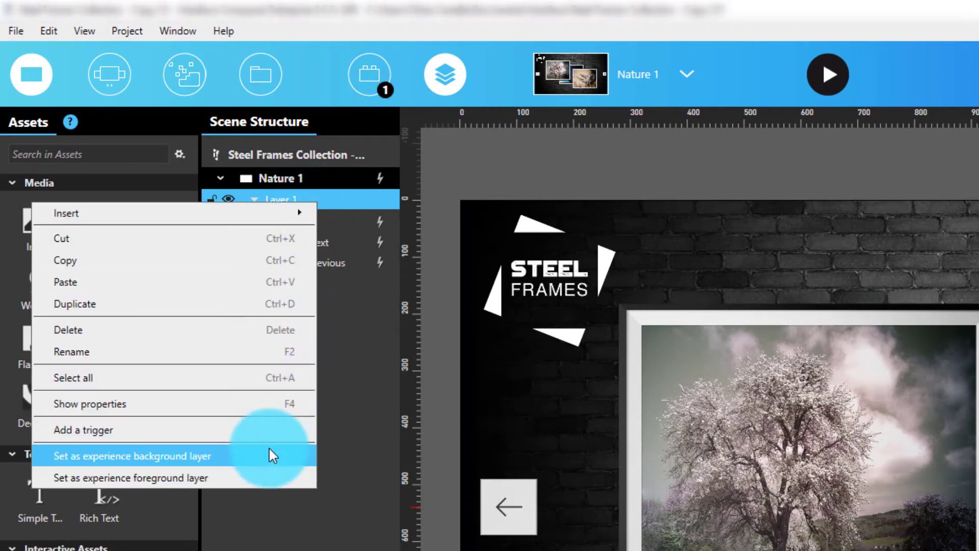
left_click(349, 199)
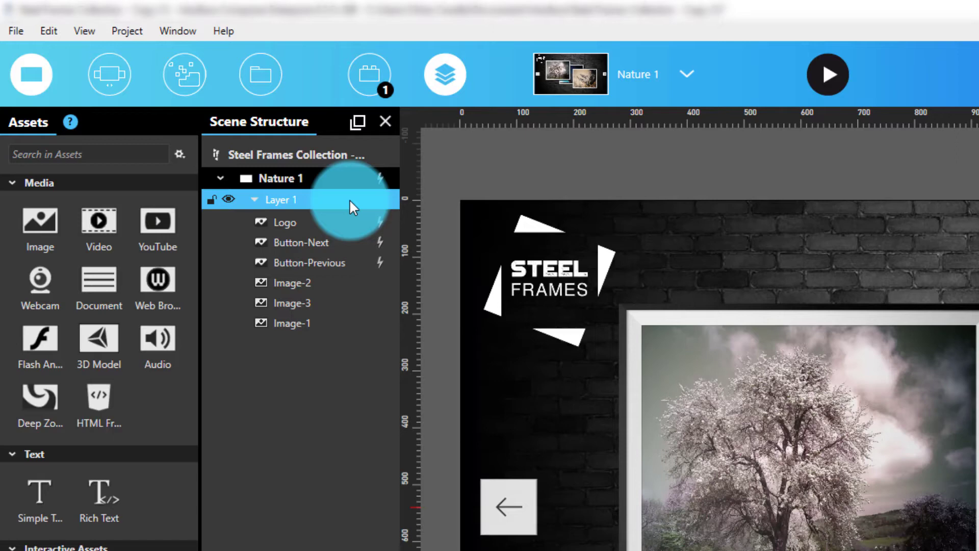
Add a new scene layer, Layer 2, to the Nature 1 scene.
left_click(333, 174)
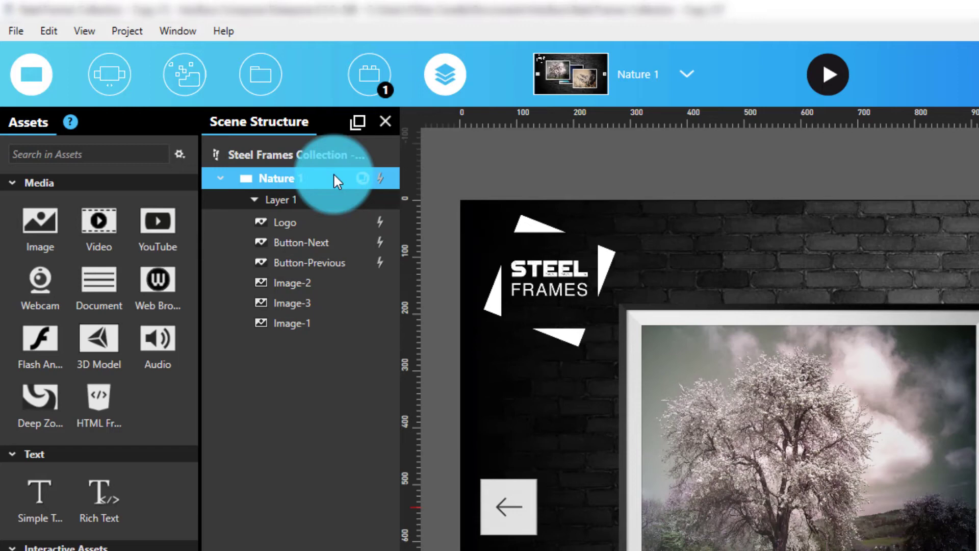
right_click(338, 177)
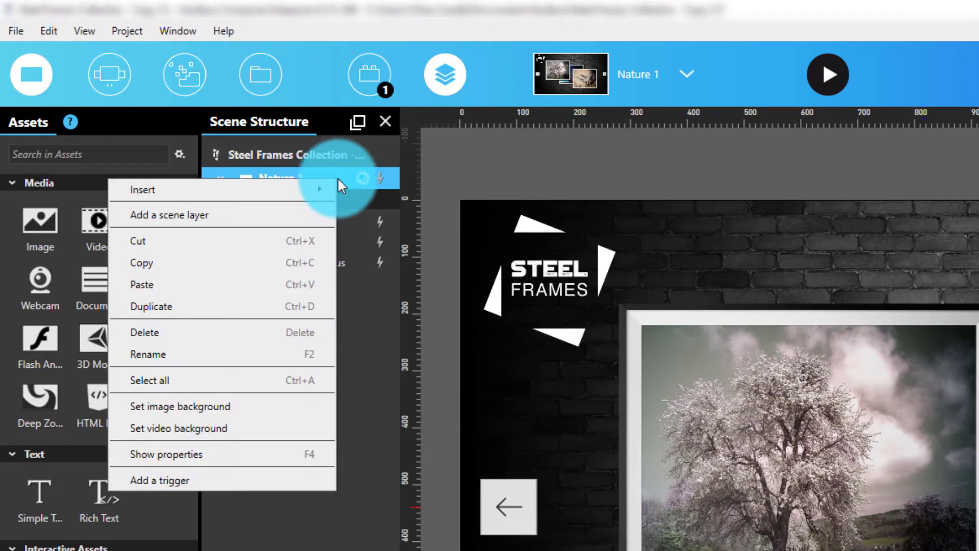
left_click(262, 214)
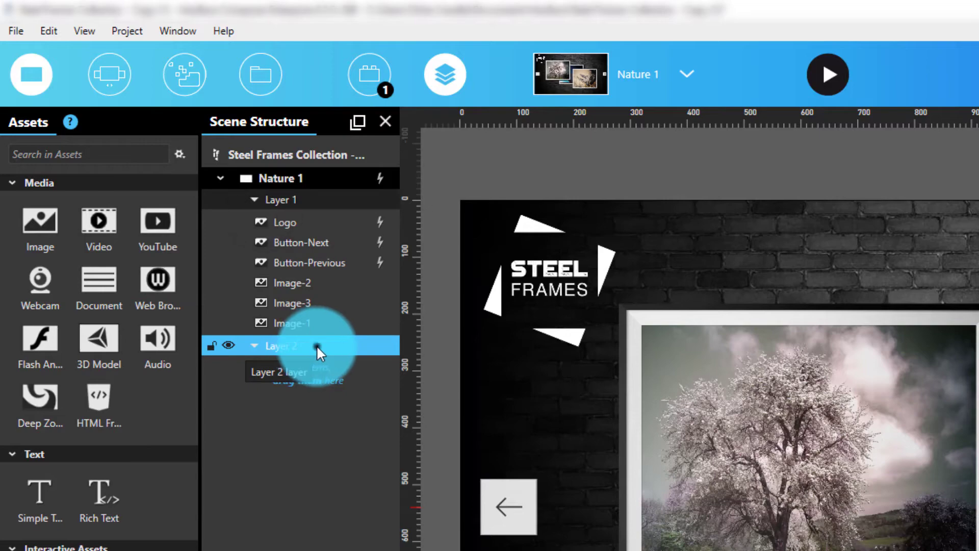
Move Image-3 and Image-2 from Layer 1 into Layer 2.
left_click(308, 306)
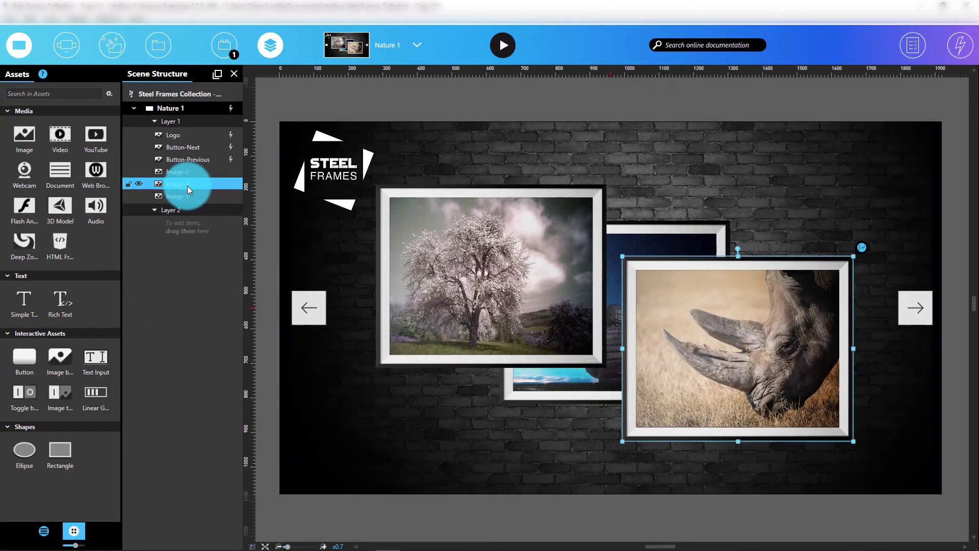
left_click(187, 207)
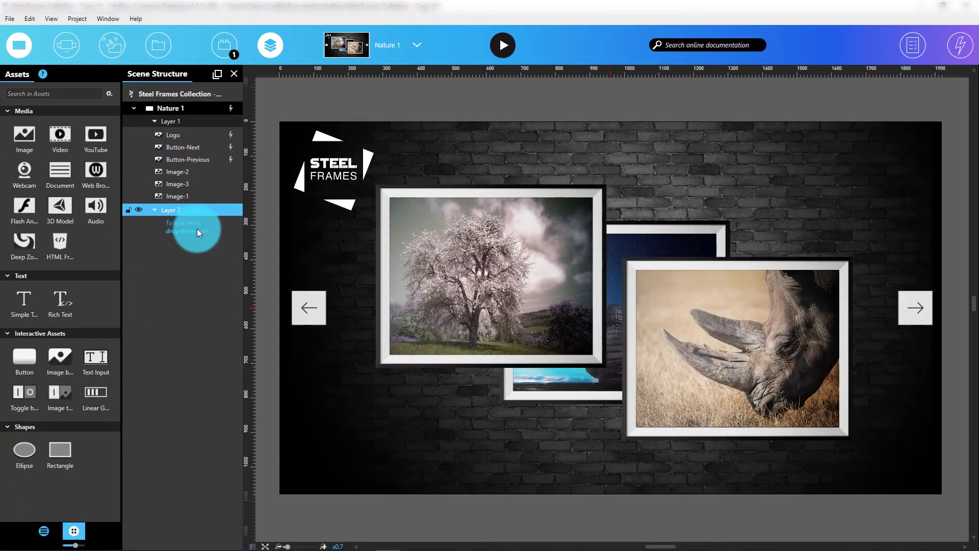
left_click_drag(216, 209, 213, 228)
left_click_drag(187, 170, 207, 212)
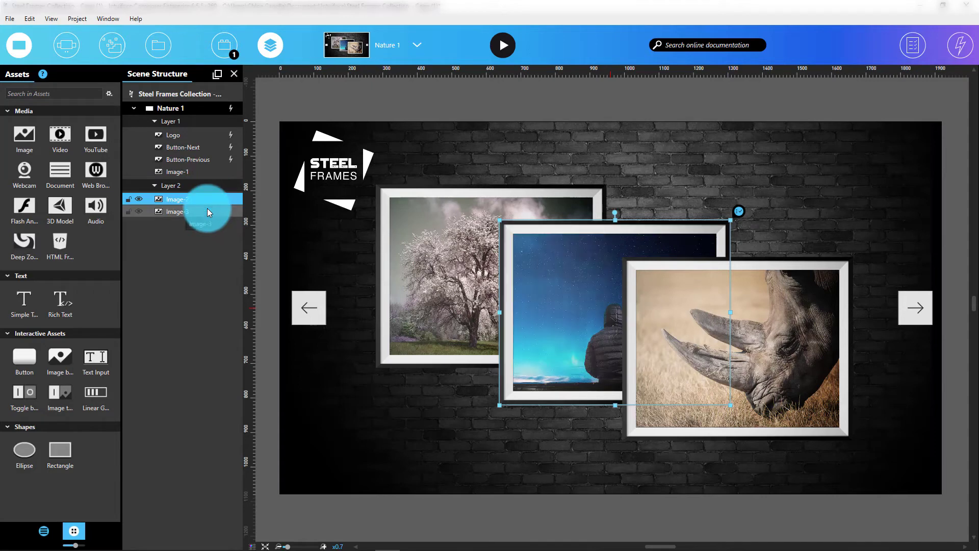
left_click(227, 258)
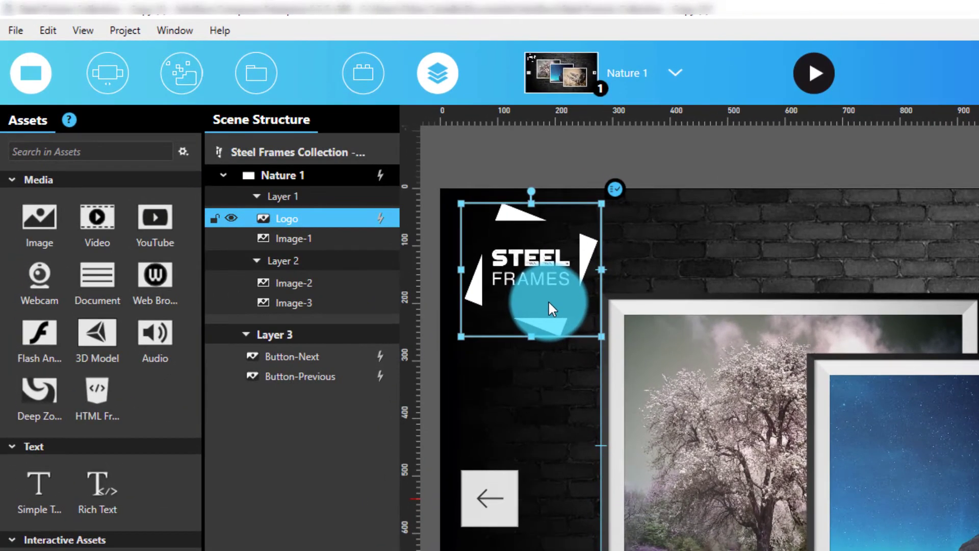
Select the Steel Frames Collection experience root in Scene Structure.
left_click(346, 153)
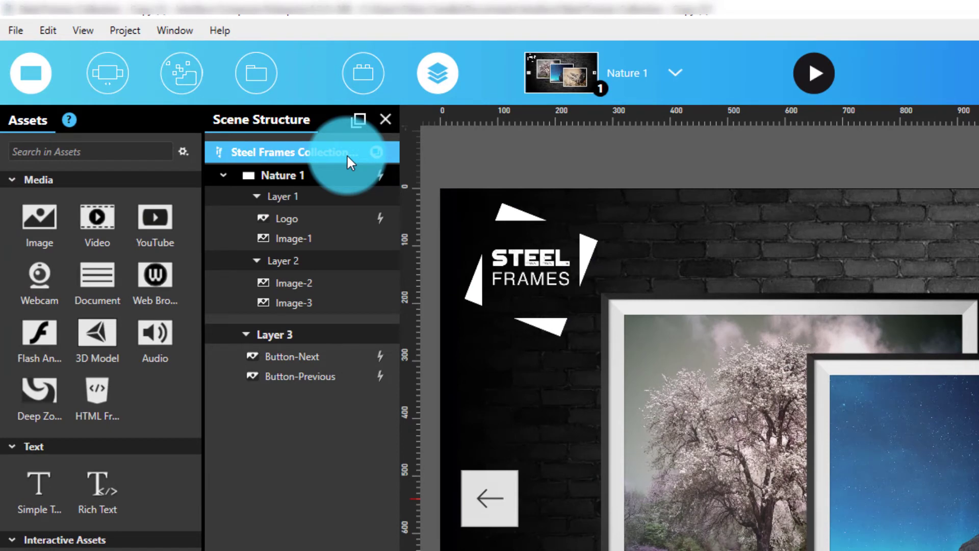
Add a foreground Experience layer 1 and move Button-Previous and Button-Next into it.
left_click(376, 153)
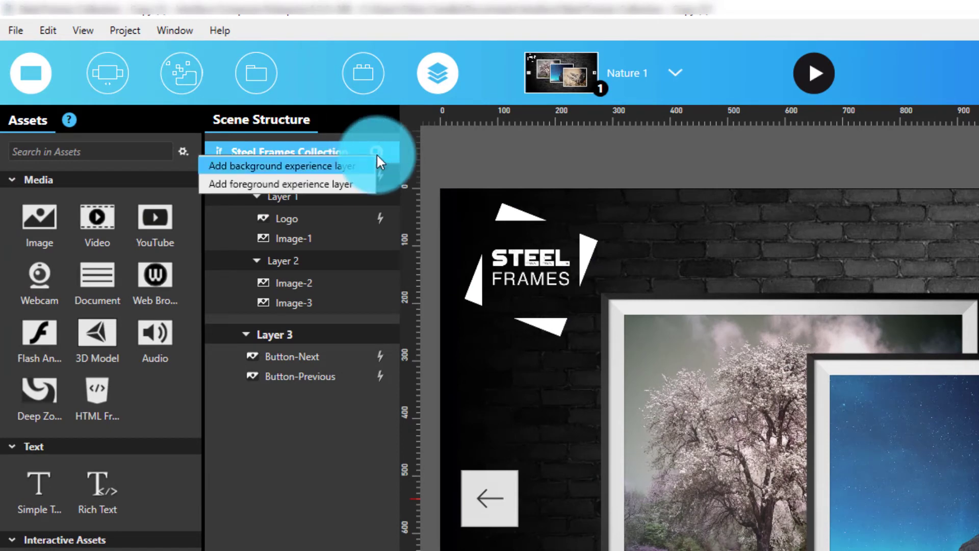
key("Down")
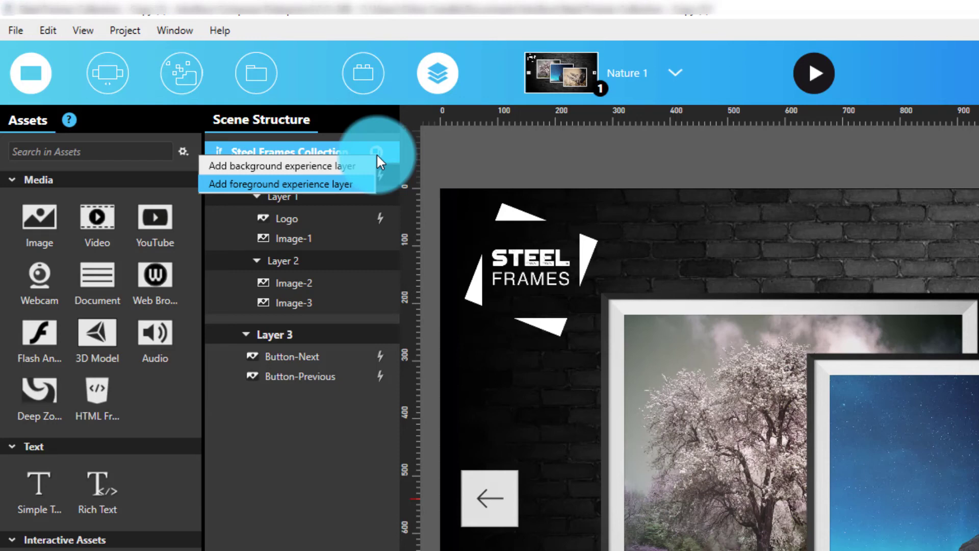
left_click(287, 183)
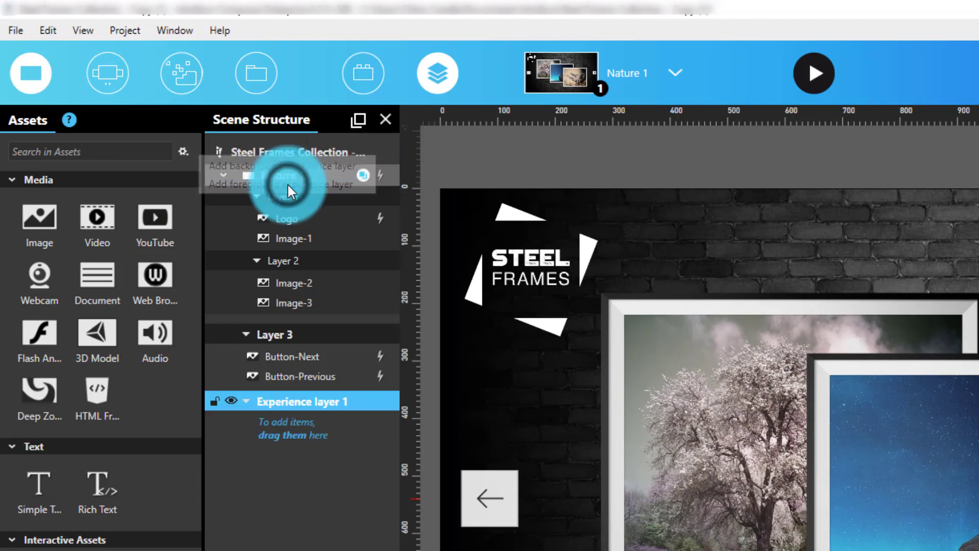
left_click_drag(340, 382, 346, 433)
left_click_drag(321, 357, 344, 405)
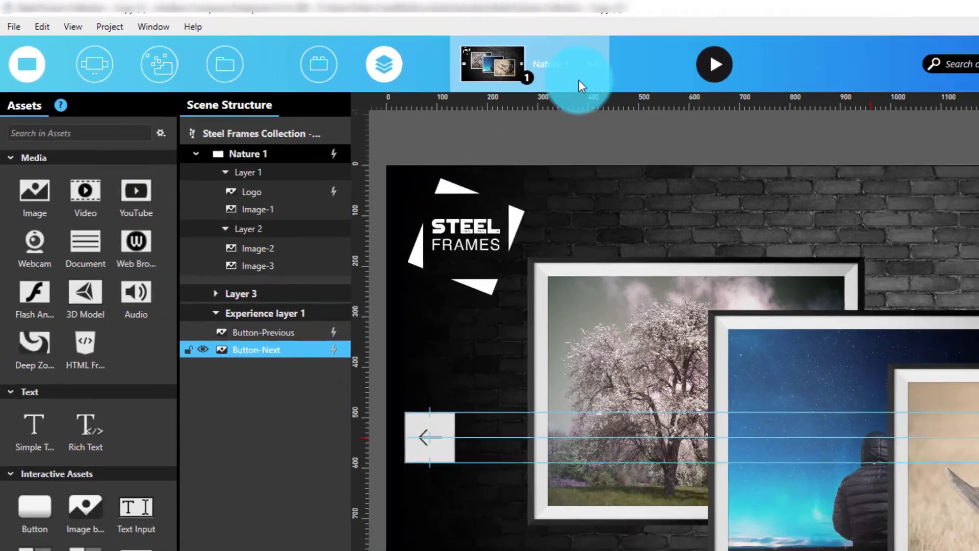
Switch to the Vintage scene and select its Experience layer 1.
left_click(675, 73)
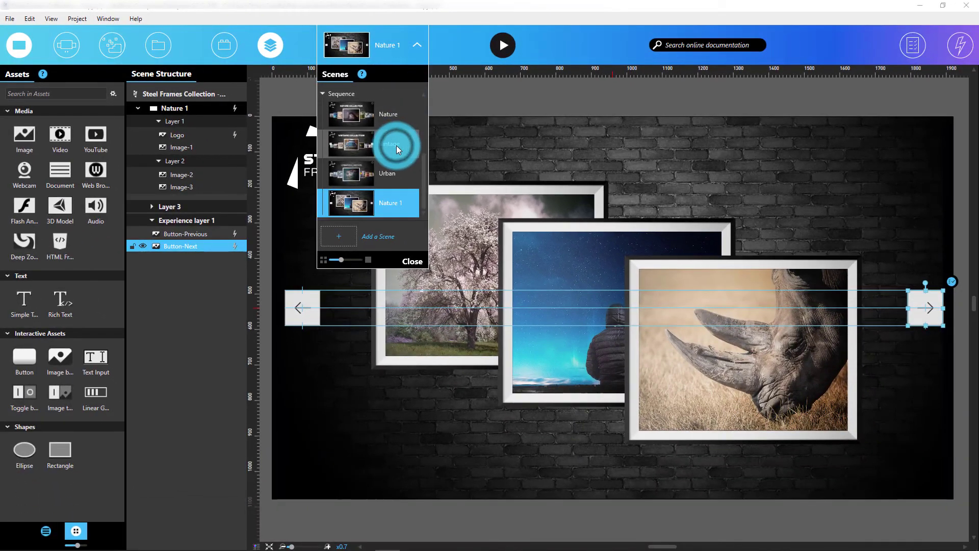
left_click(396, 145)
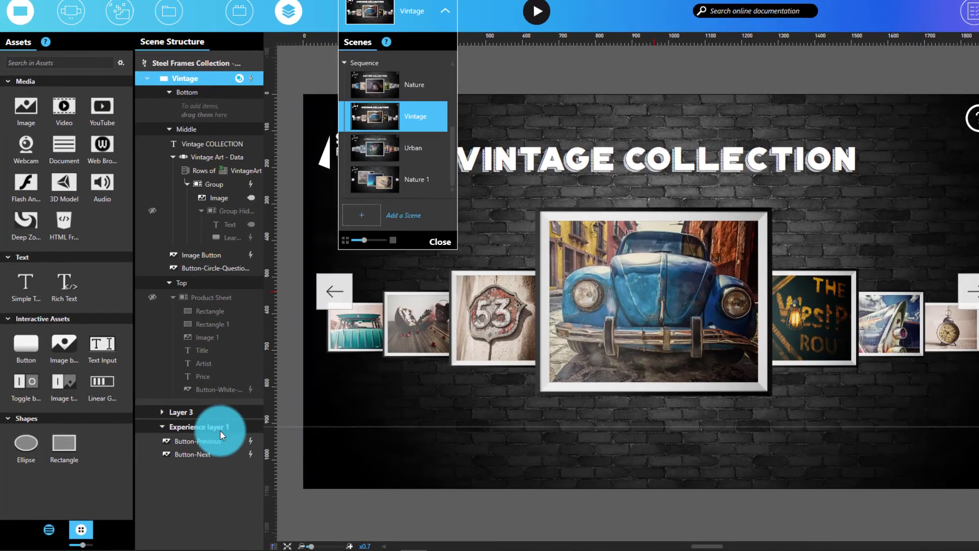
left_click(220, 431)
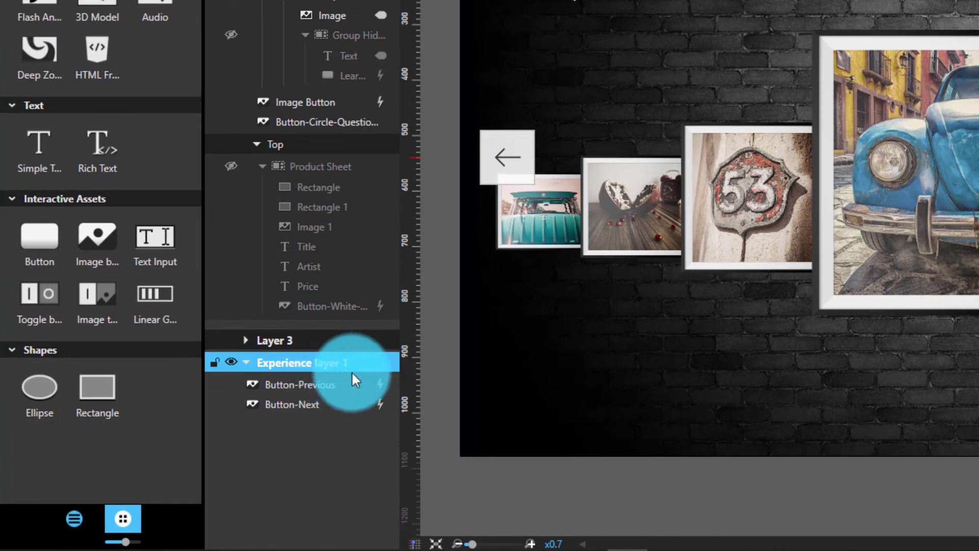
Bring up Experience layer 1's options in the Vintage scene's Scene Structure.
left_click(384, 365)
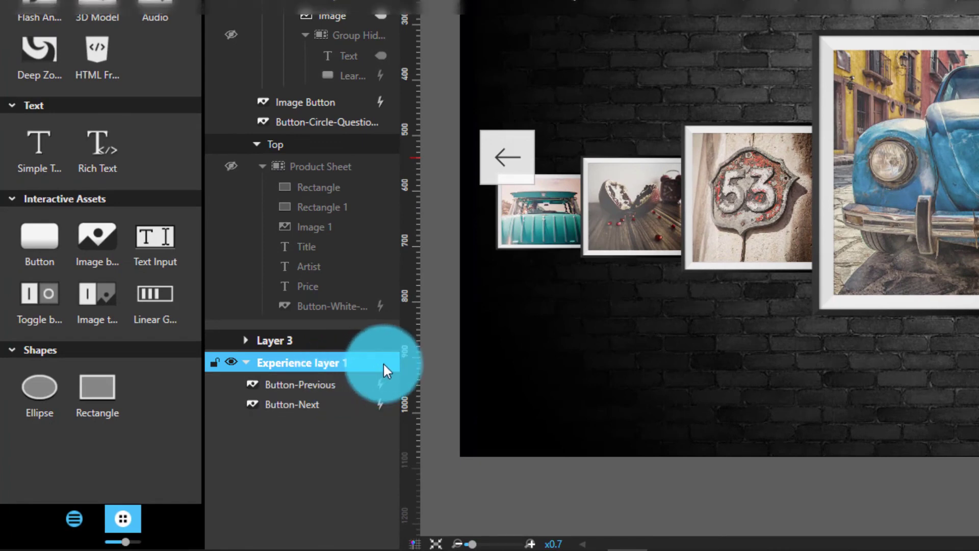
right_click(383, 363)
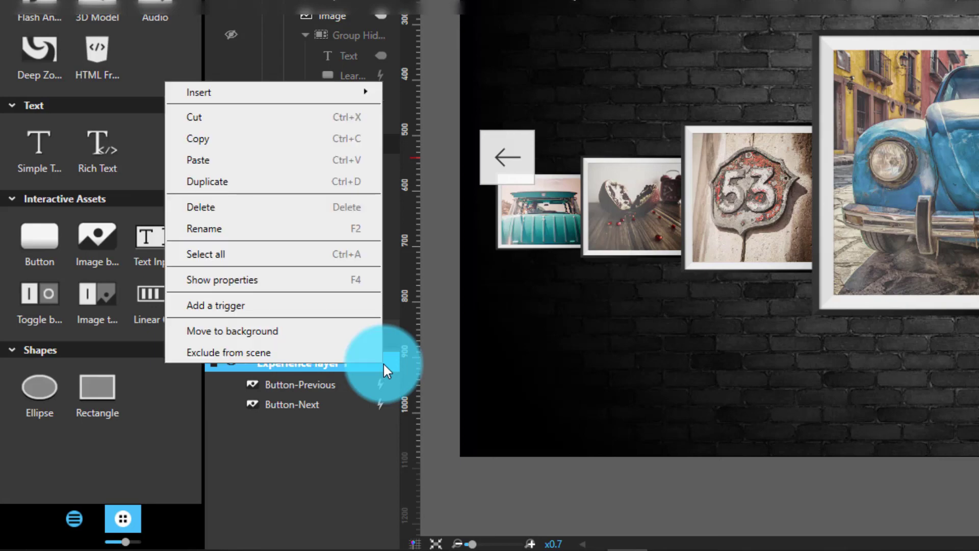